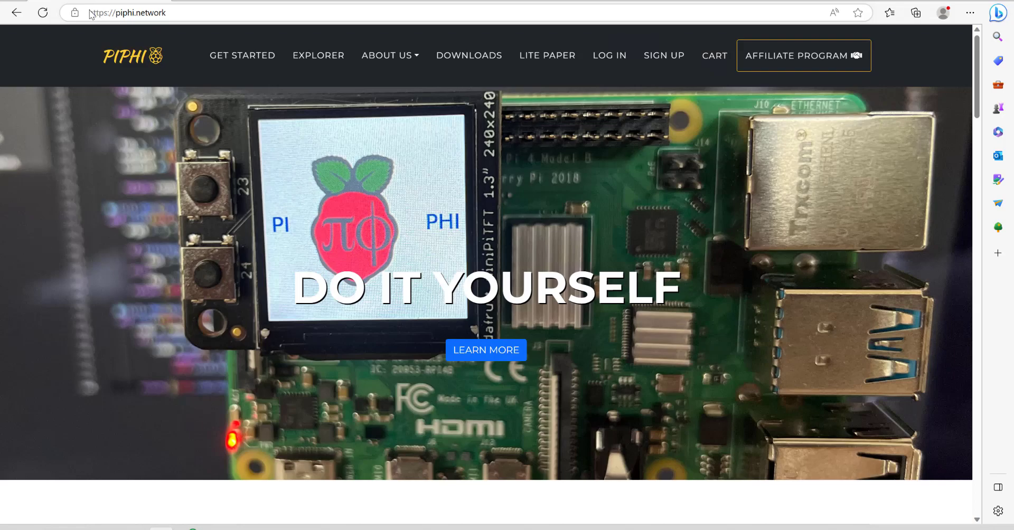
Download the PiPhi Mocha Windows installer, pipihi-network-installer-1.0.1.exe (55.0 MB), from the site's Downloads section
click(176, 13)
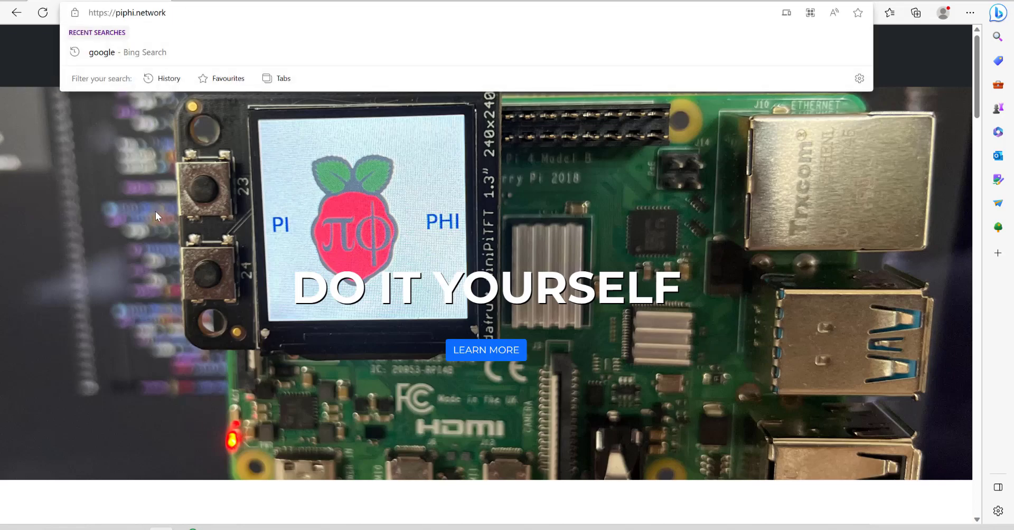
click(184, 214)
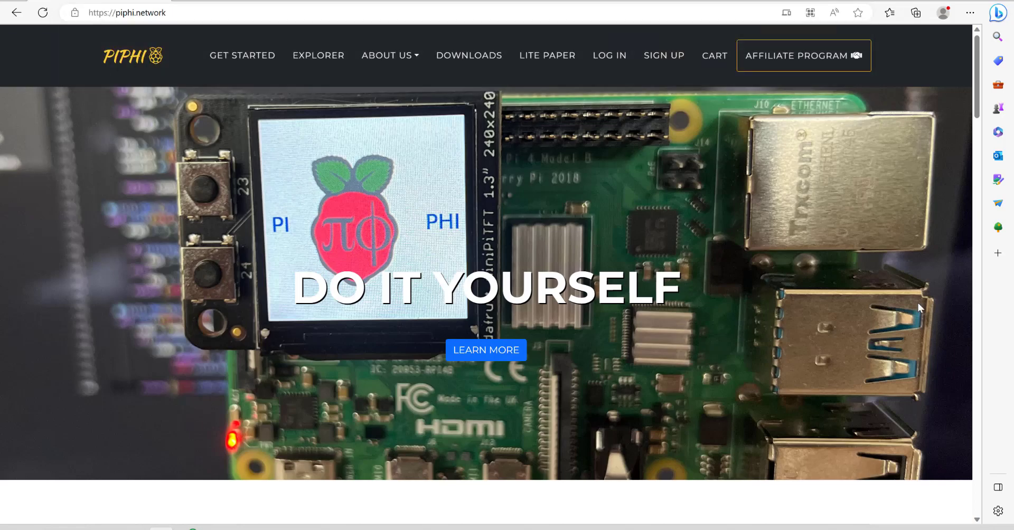
click(471, 60)
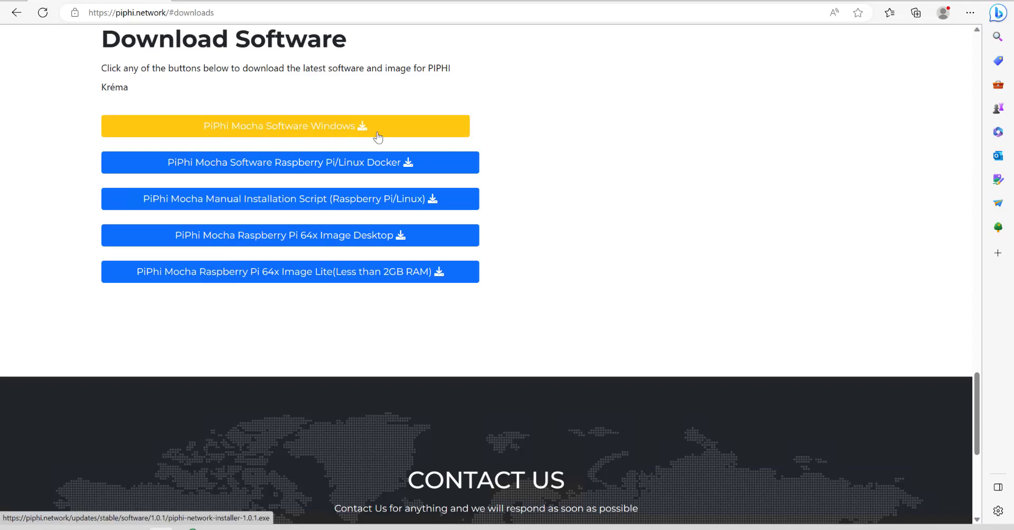
click(401, 136)
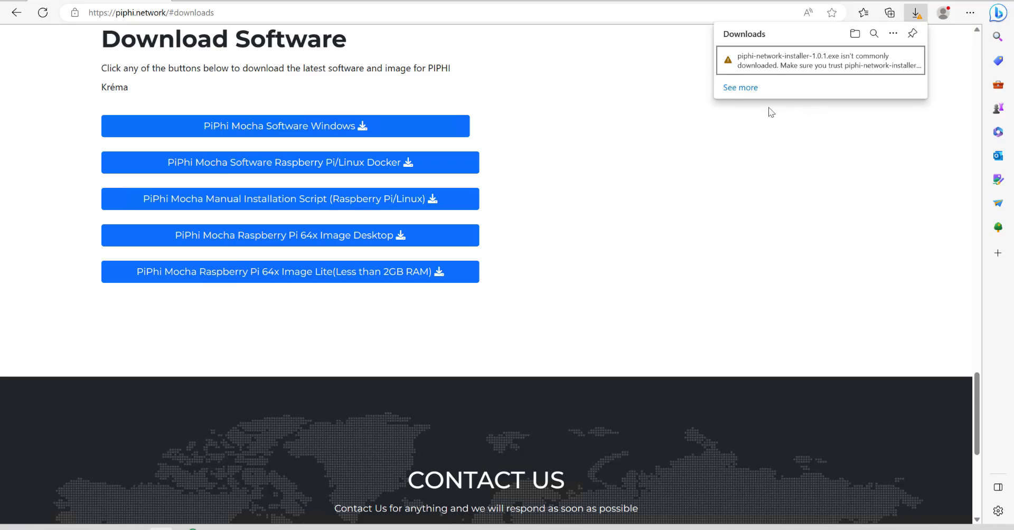
In Edge's downloads list, choose Keep and then Keep anyway for piphi-network-installer-1.0.1.exe
click(741, 87)
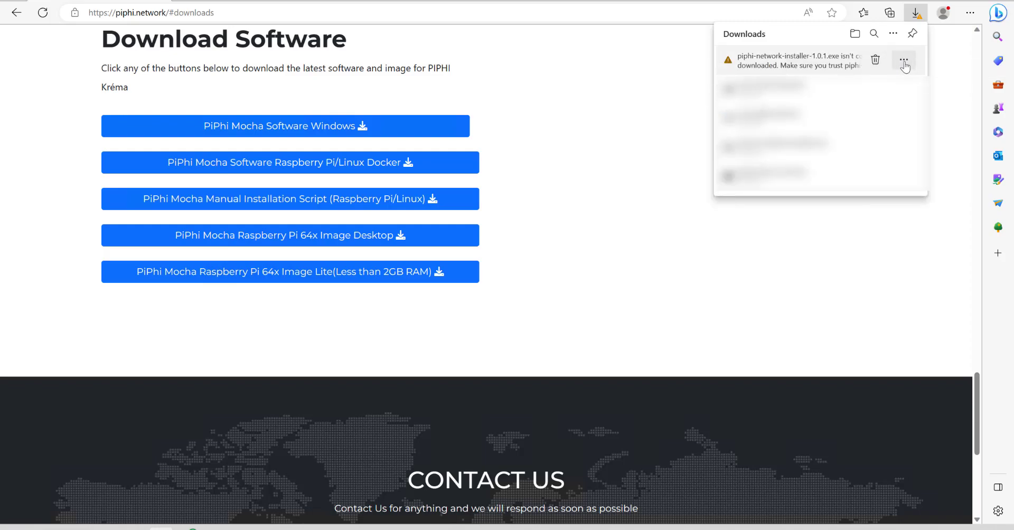
click(904, 62)
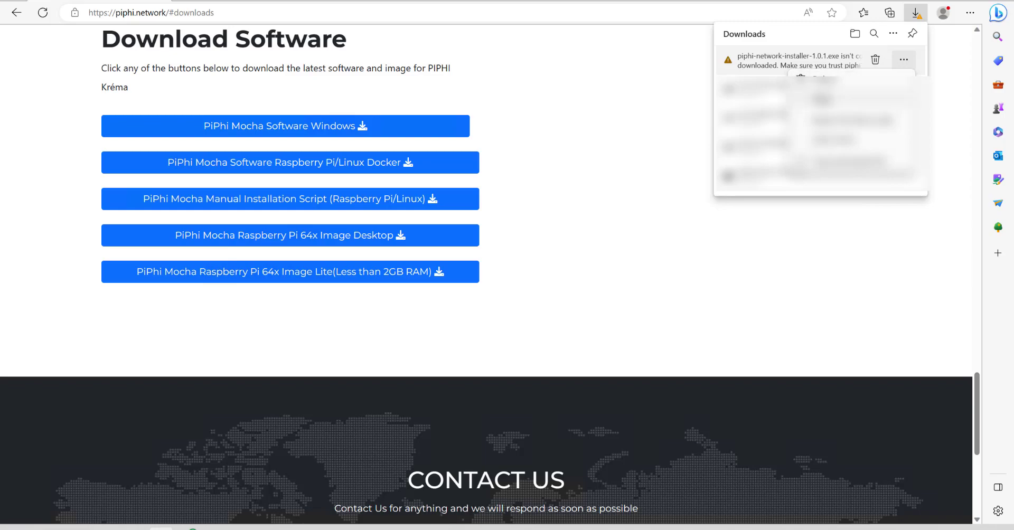
click(824, 99)
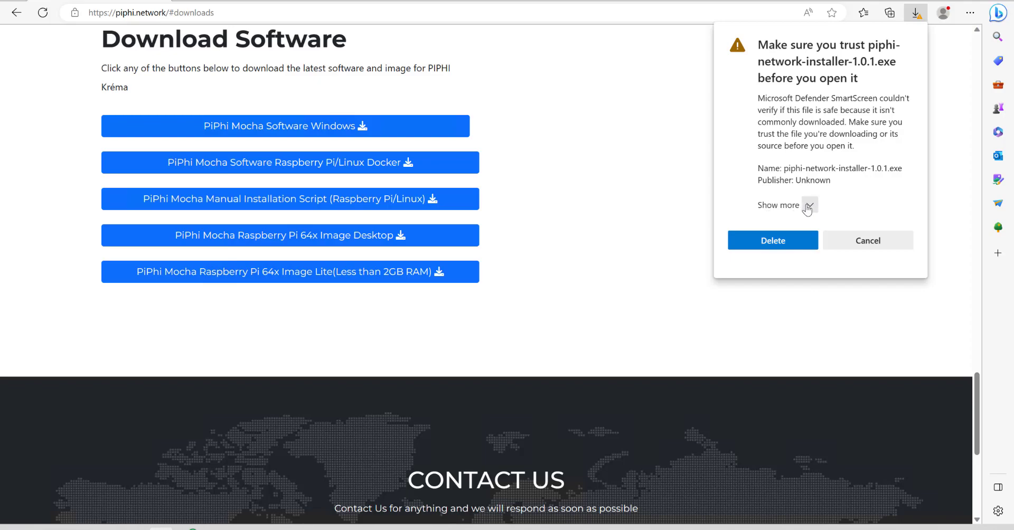
click(810, 206)
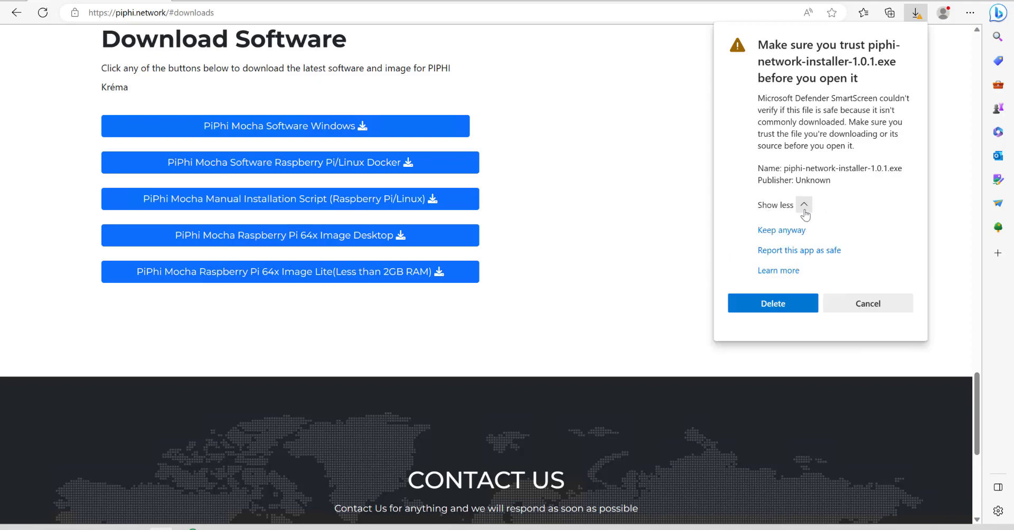
click(789, 234)
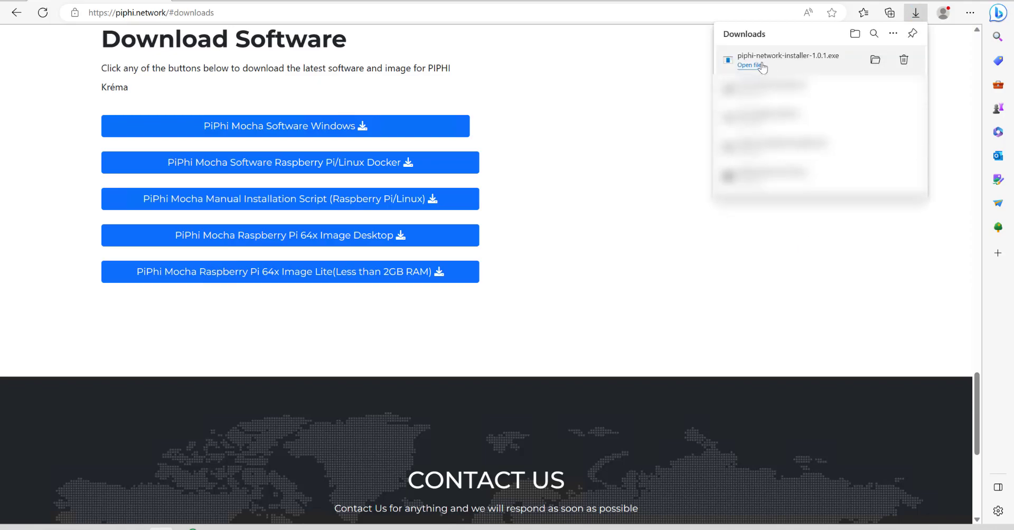
Run the installer and install PiPhi Network Software 1.0.1 with the reviewed folder and shortcut options
click(760, 66)
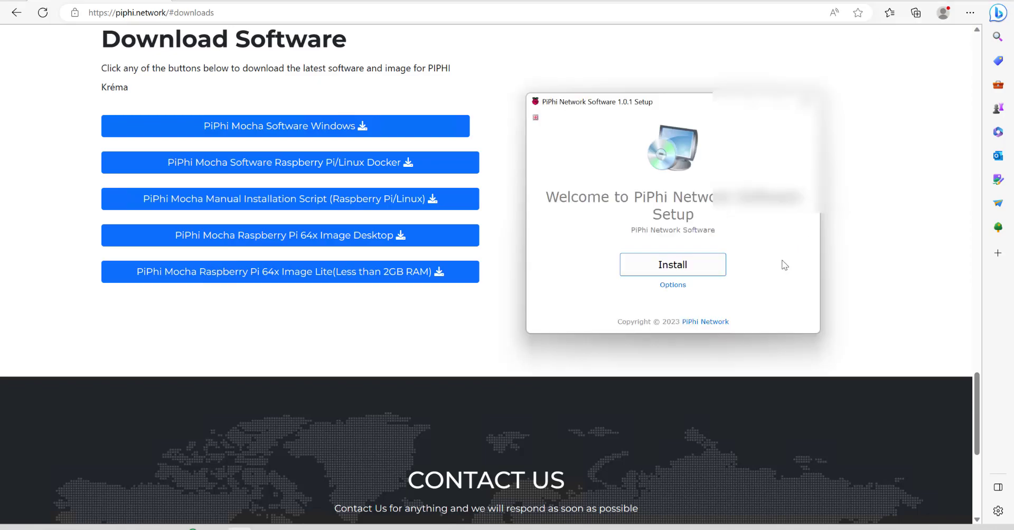
click(673, 285)
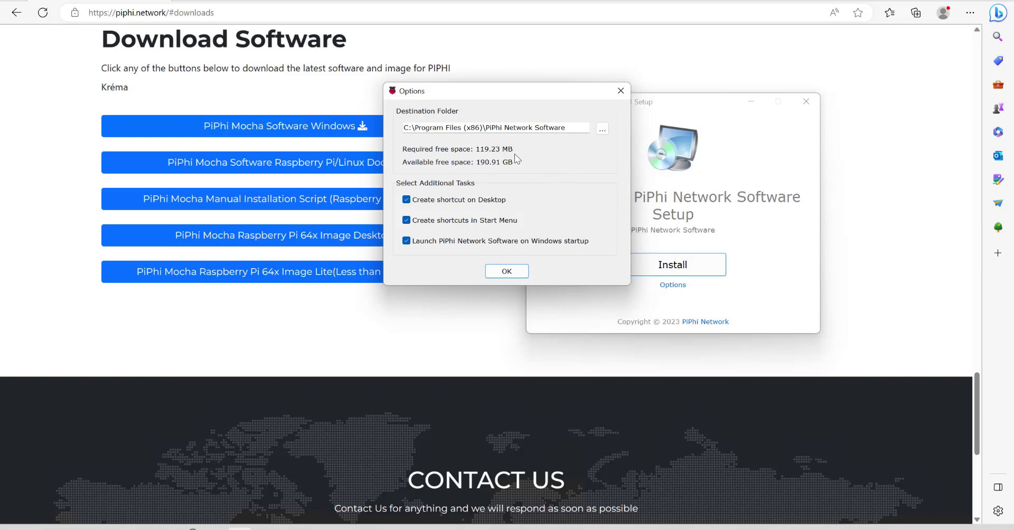
click(508, 272)
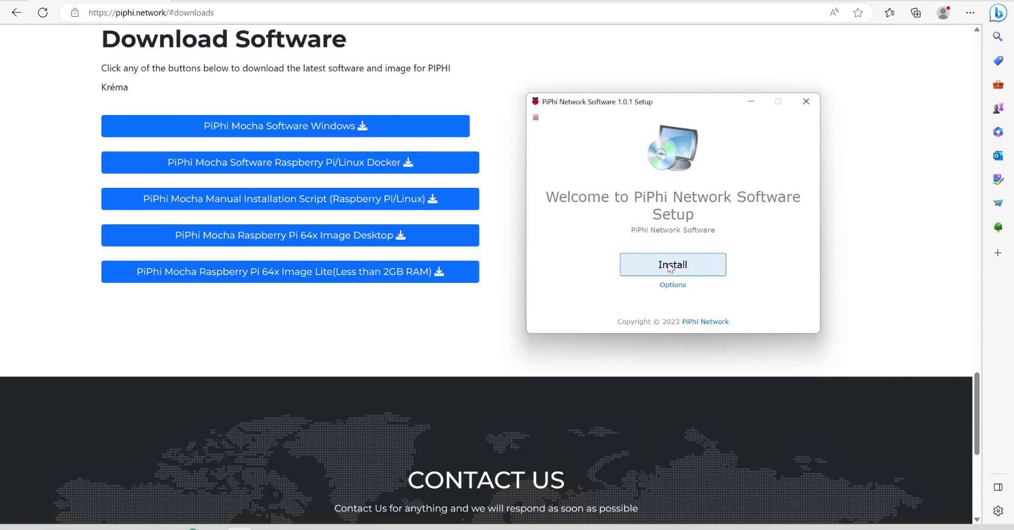
click(670, 270)
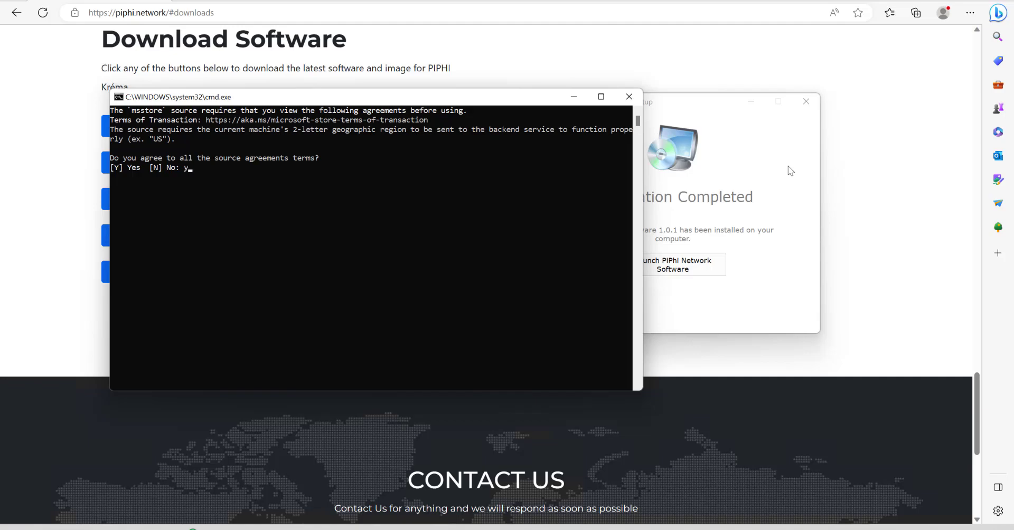
Accept the msstore agreement with 'y' so PostgreSQL 15 (15.3.1) downloads and installs
key(Return)
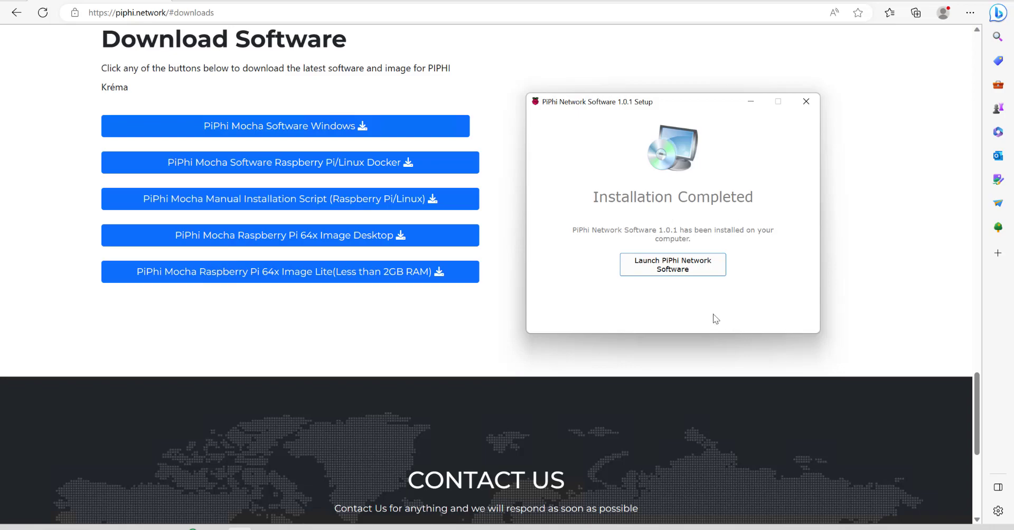
Launch PiPhi Network Software and grant it Private-network firewall access, opening the dashboard at localhost:31415
click(709, 268)
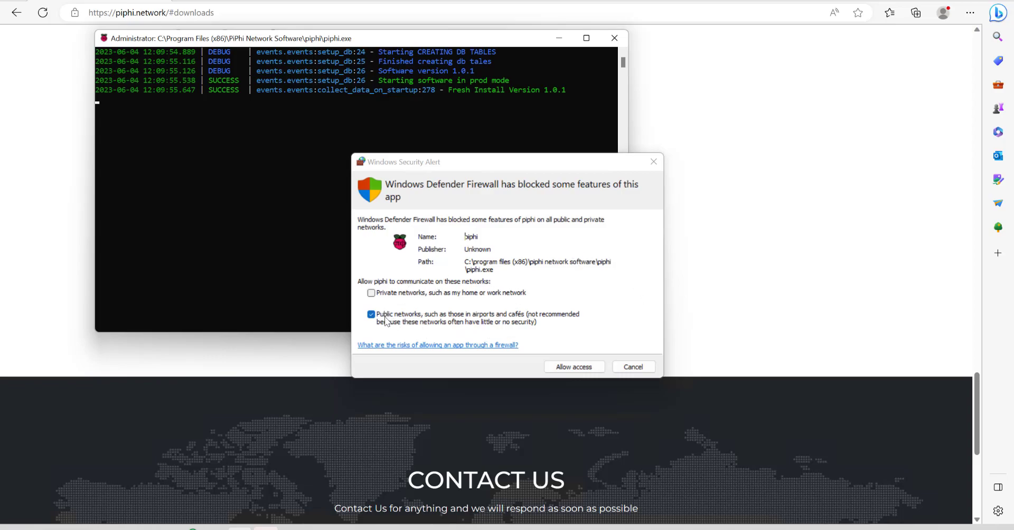
click(370, 292)
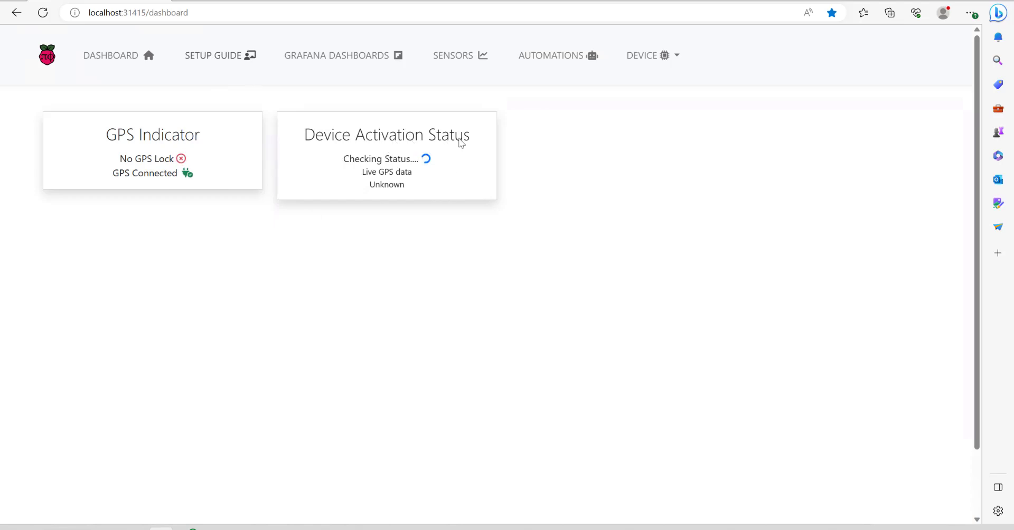
Start a new sensor from the setup guide, choosing type SenseEdge Mini and room Living Room
click(246, 63)
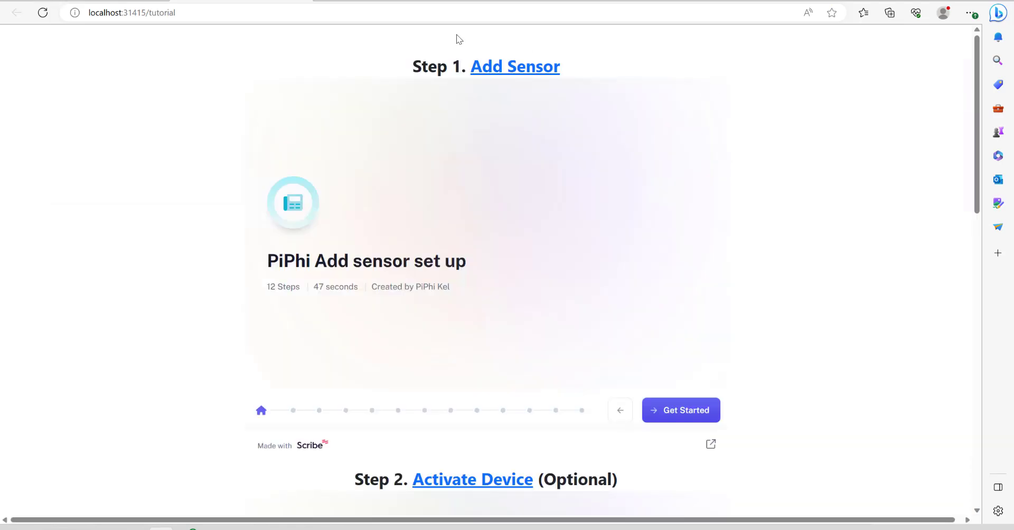
click(508, 72)
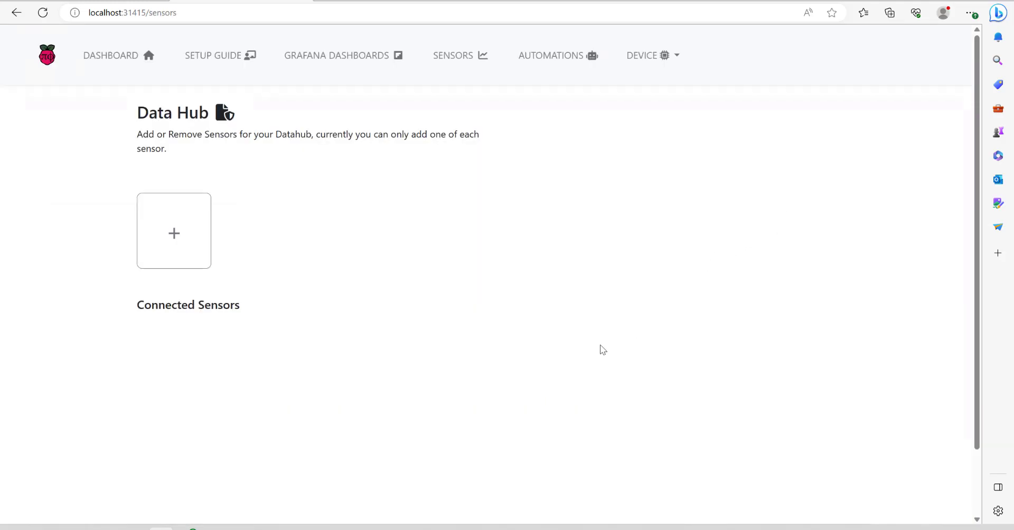
click(188, 231)
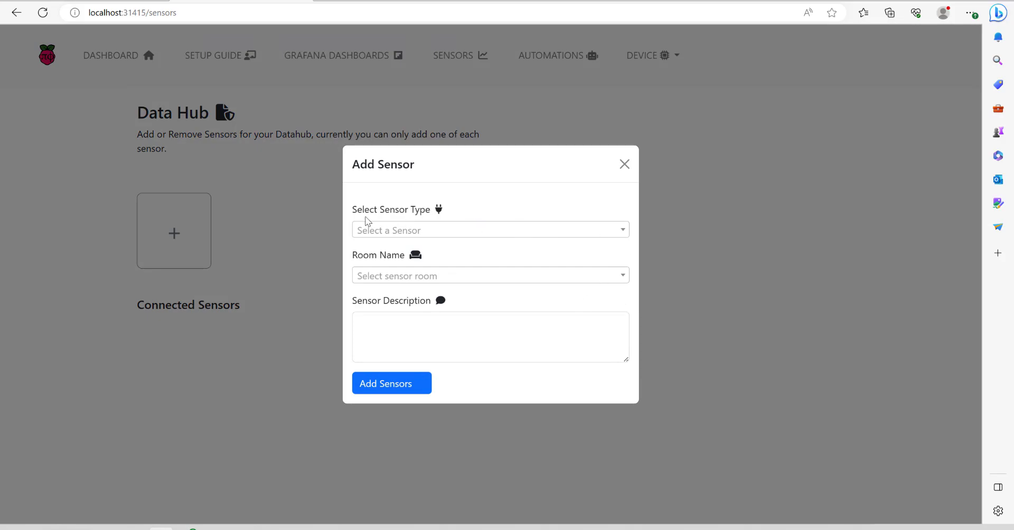
click(621, 232)
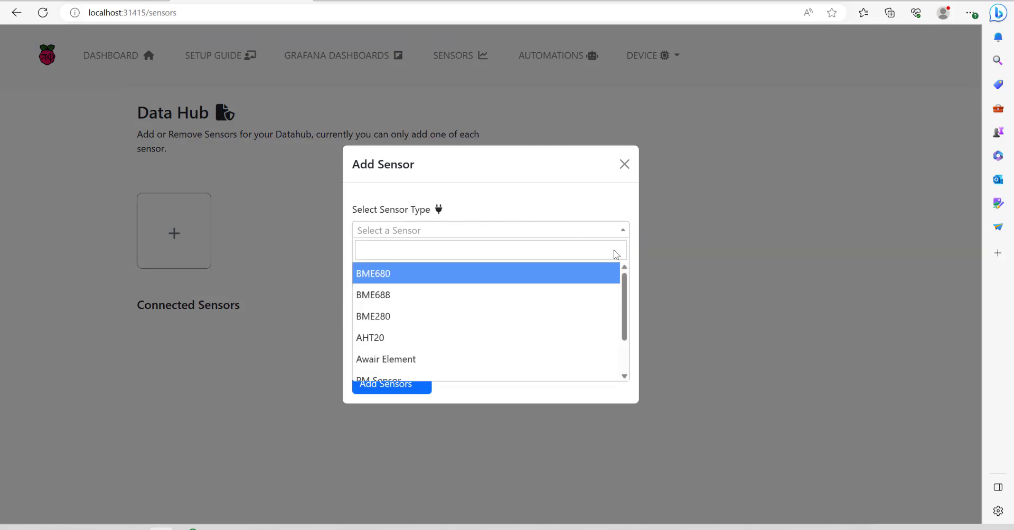
scroll(624, 299, down, 1)
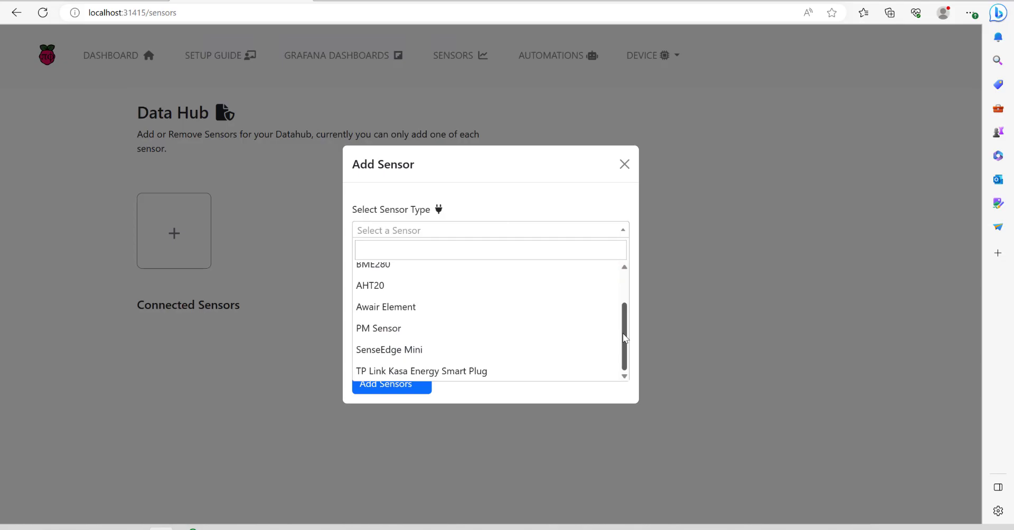
click(419, 358)
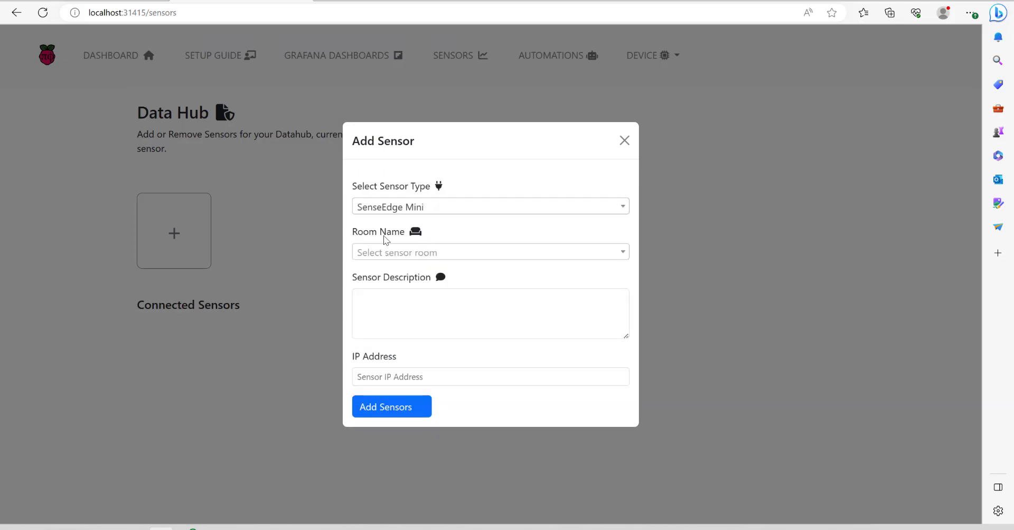
click(468, 257)
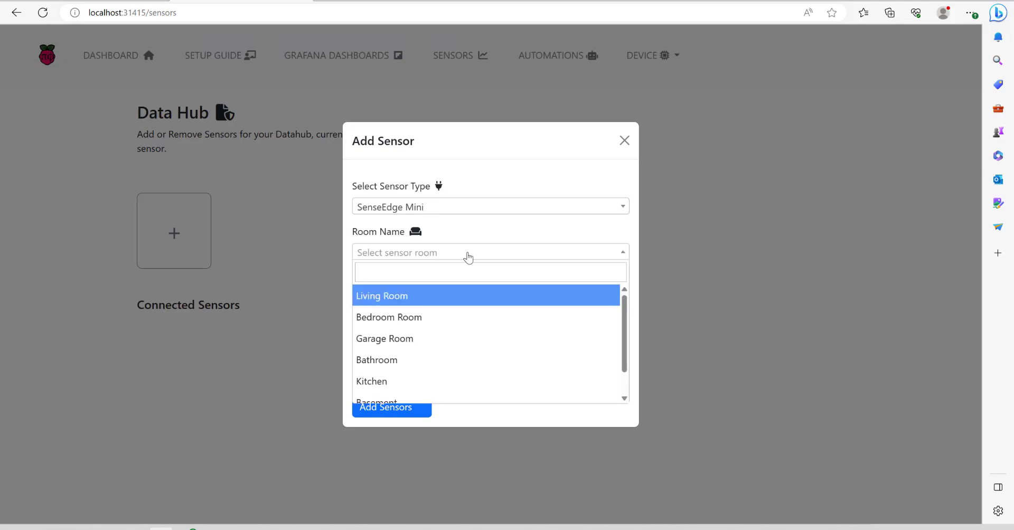
click(437, 302)
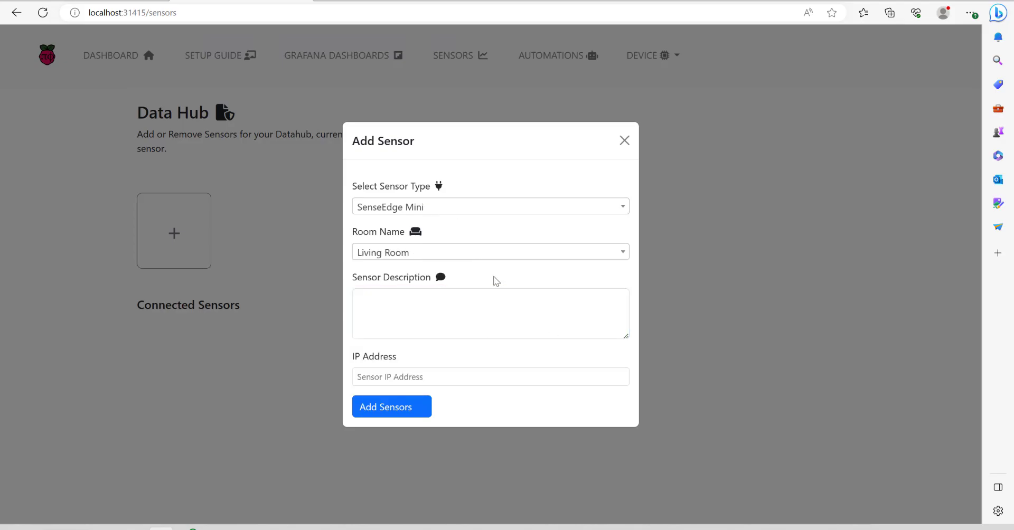
Describe the sensor as 'Sensedge Mini Pi', paste its IP address and add it to the hub
click(454, 307)
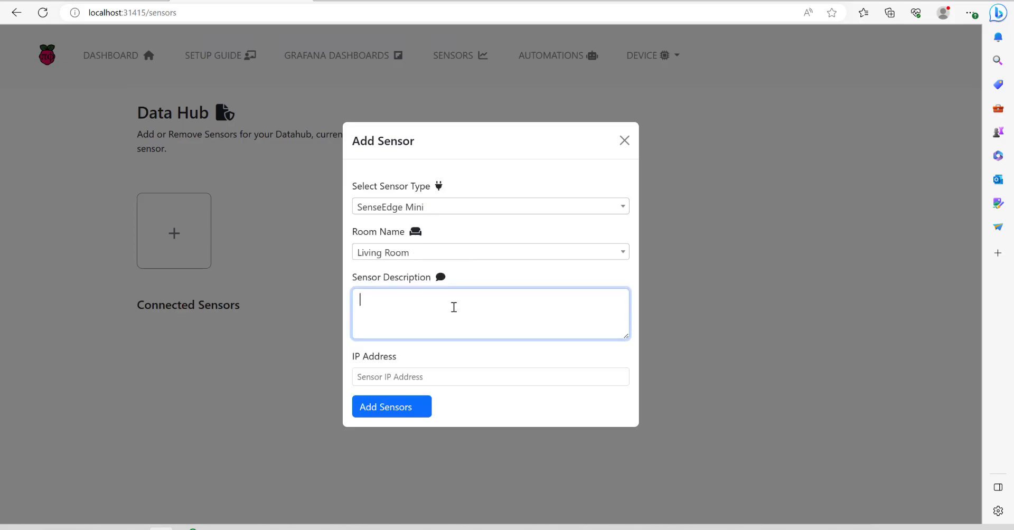
text(Sensedge Mini PiPhi)
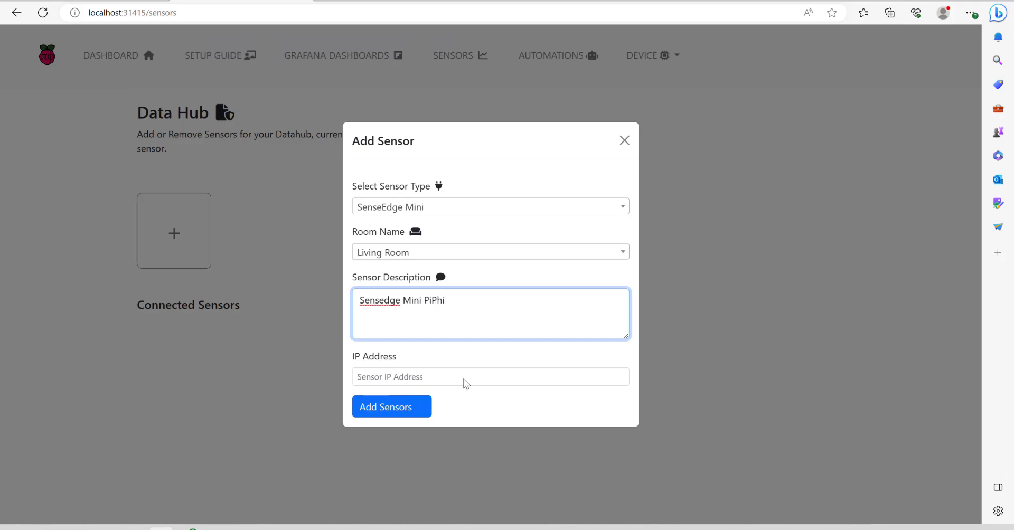
click(451, 362)
click(452, 362)
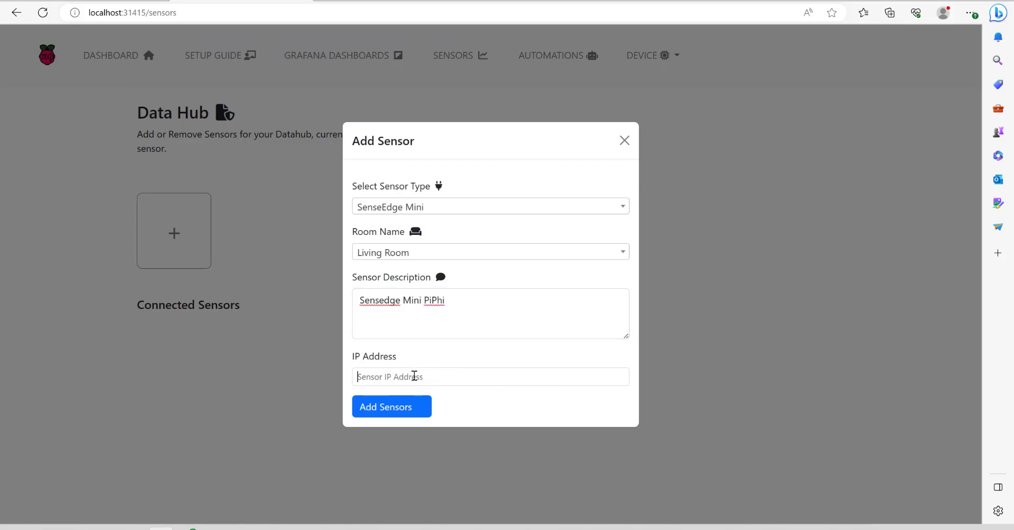
click(406, 376)
key(ctrl+v)
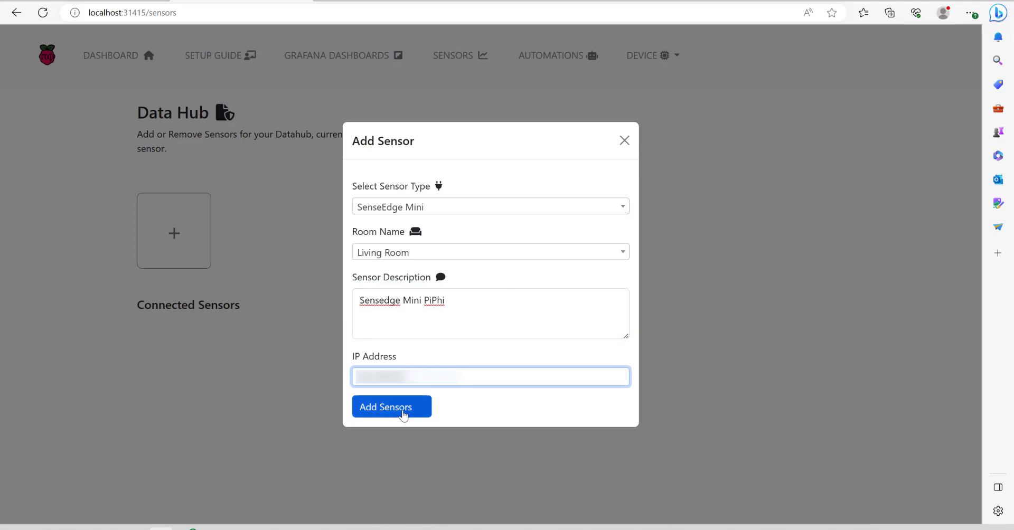
click(391, 414)
click(391, 414)
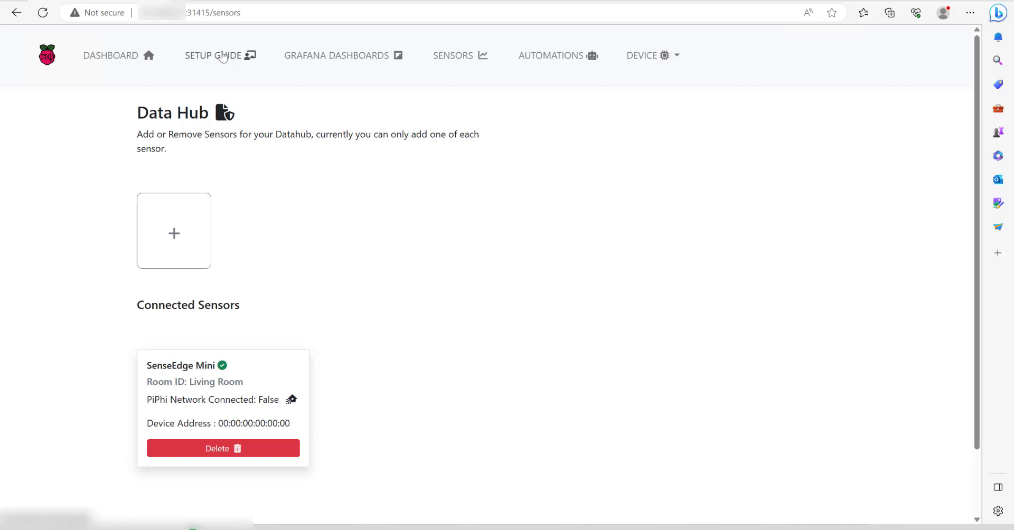
Open the Activate Device form from the setup guide and submit the account e-mail, password, license key and wallet address
click(222, 56)
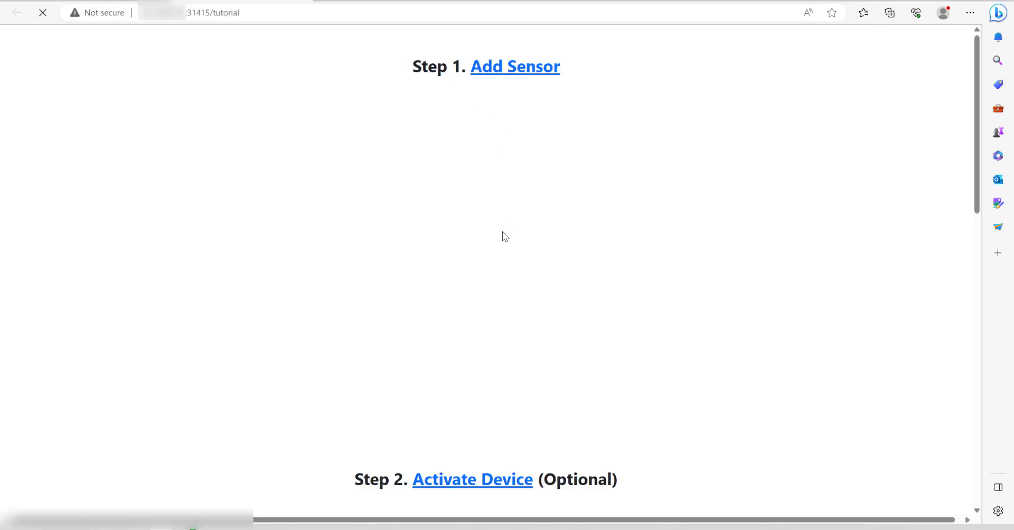
scroll(626, 310, down, 1)
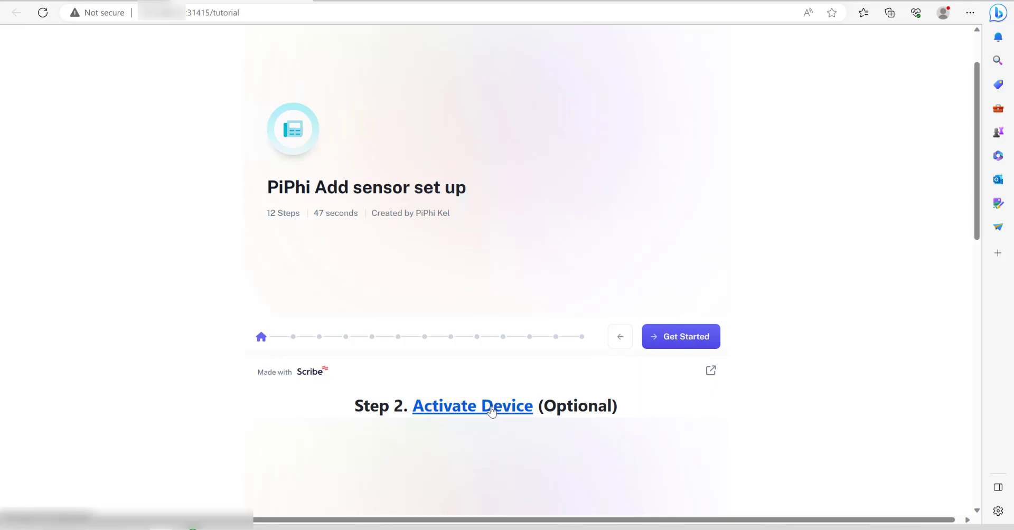
click(491, 411)
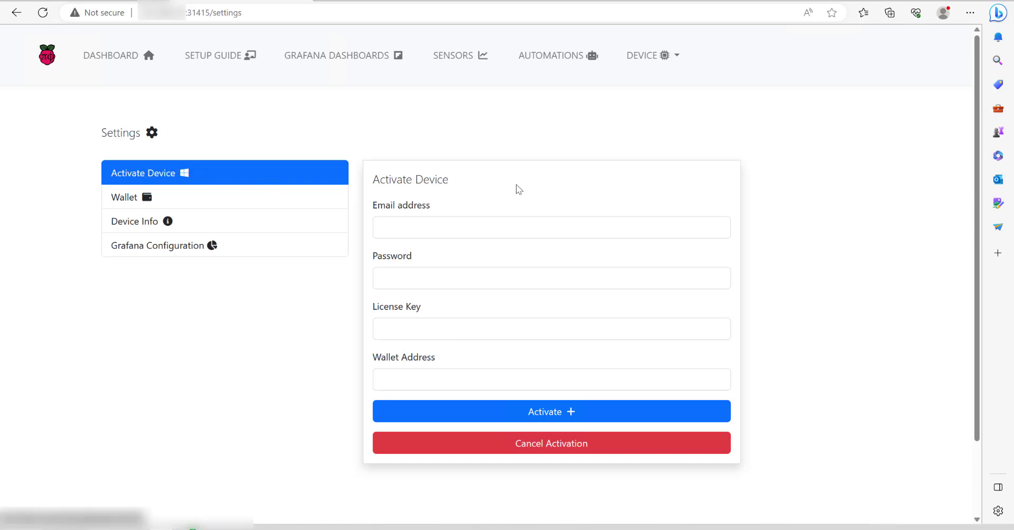
click(483, 228)
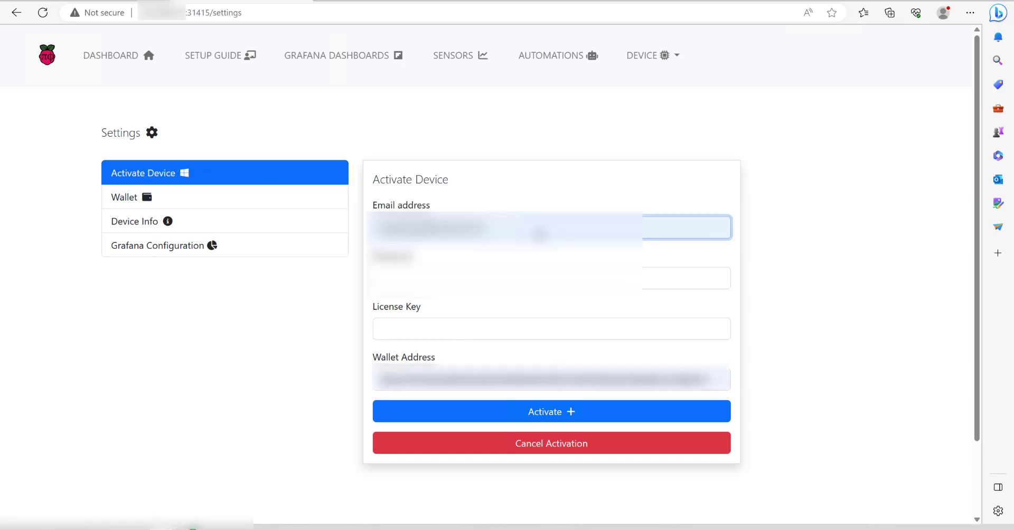
click(461, 276)
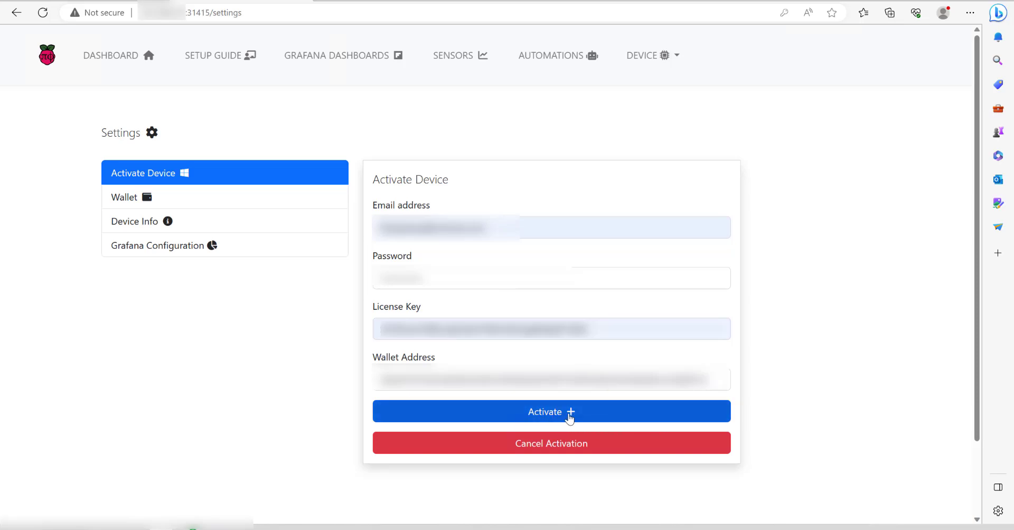
click(569, 417)
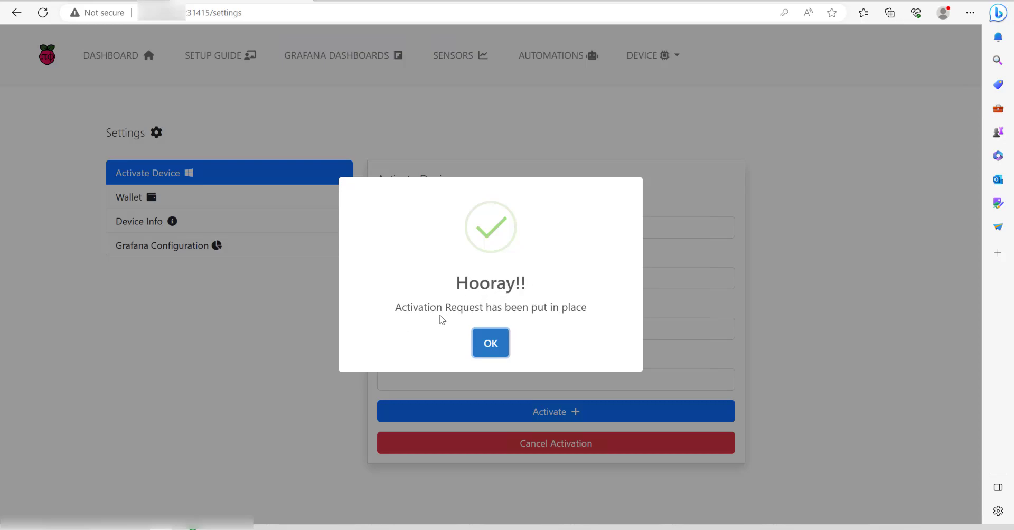
Dismiss the confirmation, check activation status, review Wallet and Device Info (version 1.0.1), then return to the setup guide
click(492, 347)
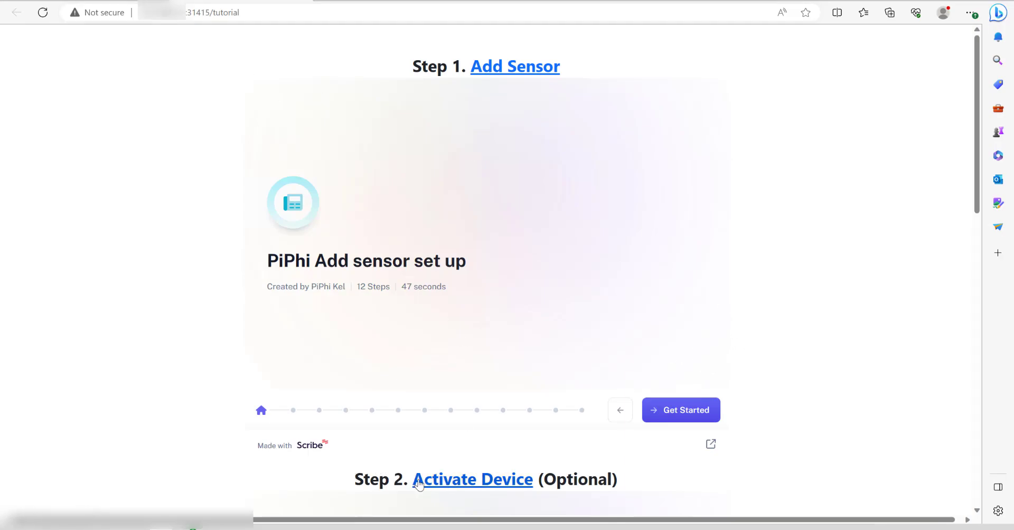
click(503, 483)
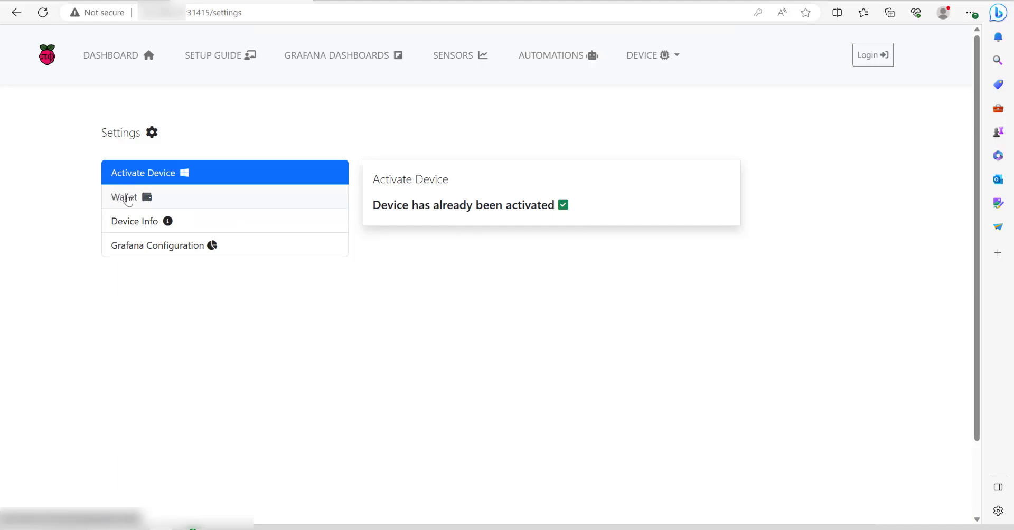
click(126, 198)
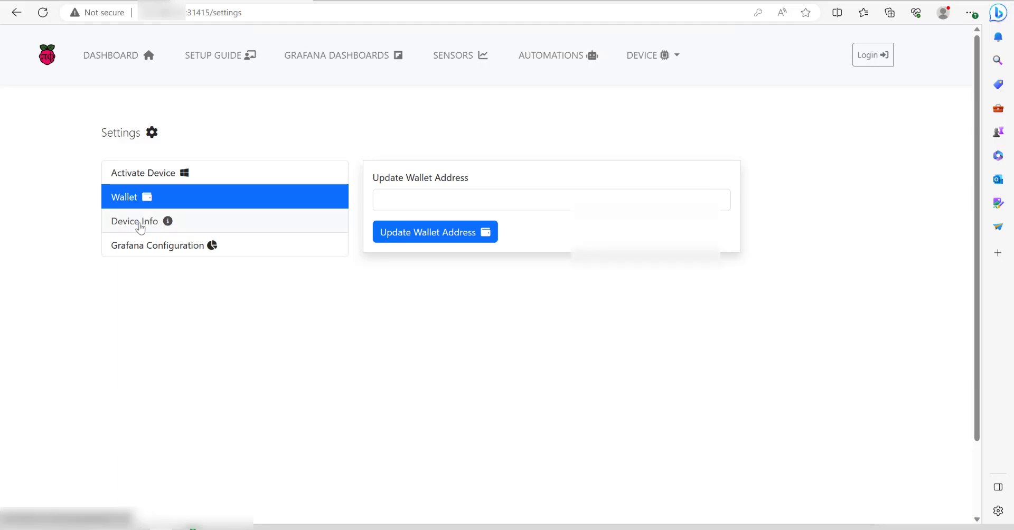
click(139, 226)
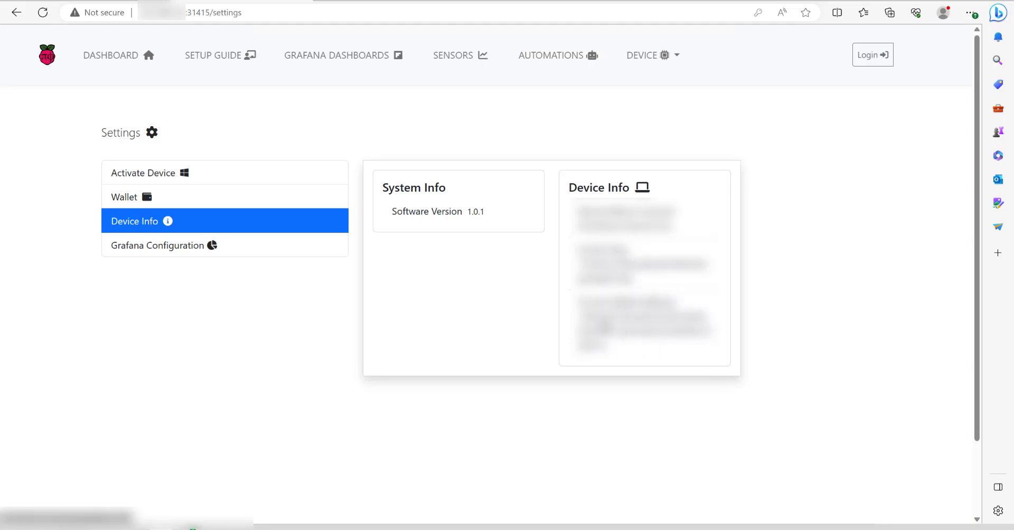
click(599, 362)
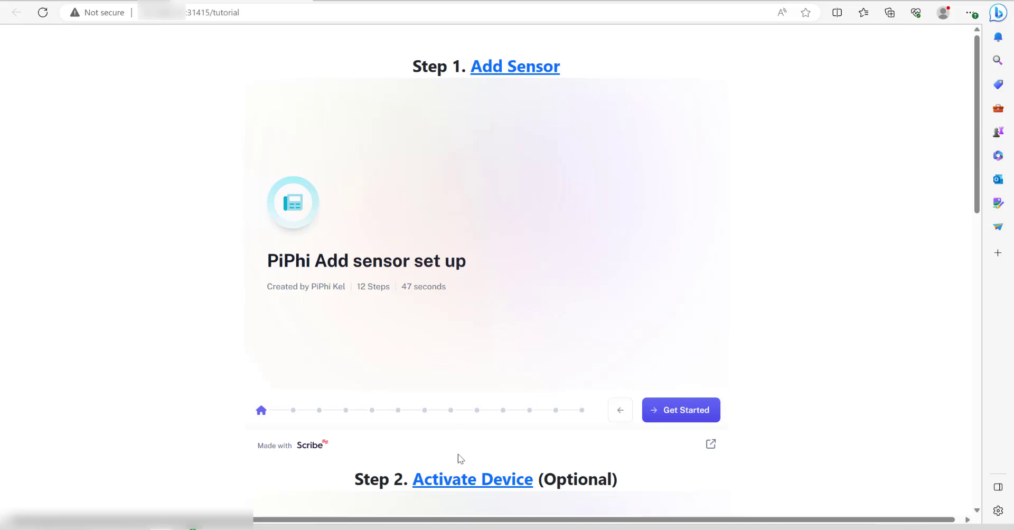
Start the Step 3 Connect Sensor to PiPhi Network walkthrough and advance it to the Register step
scroll(626, 453, down, 10)
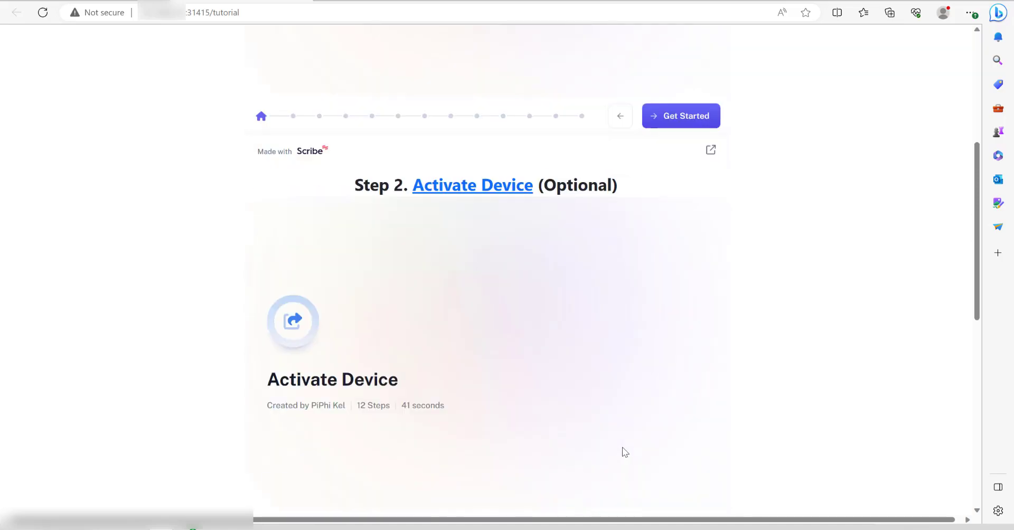
scroll(622, 448, down, 3)
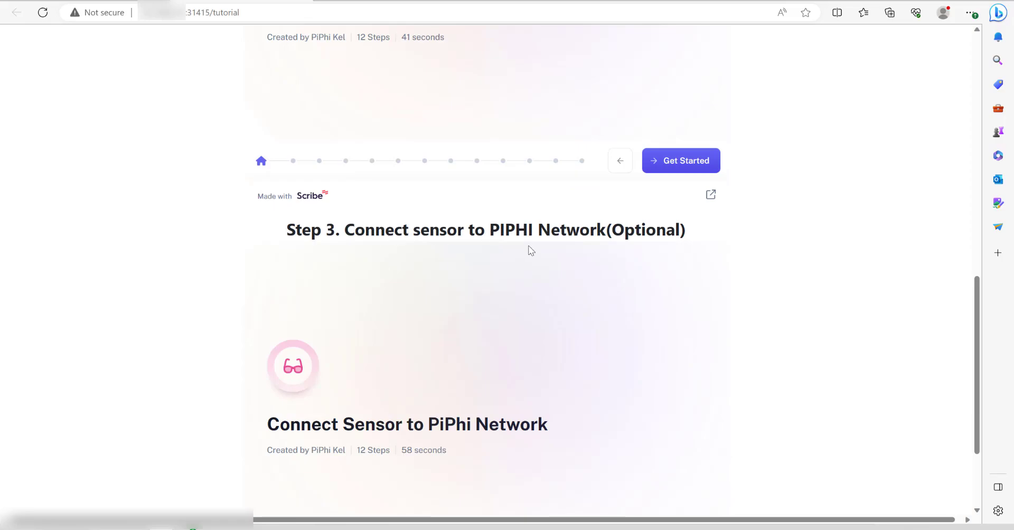
scroll(549, 289, down, 3)
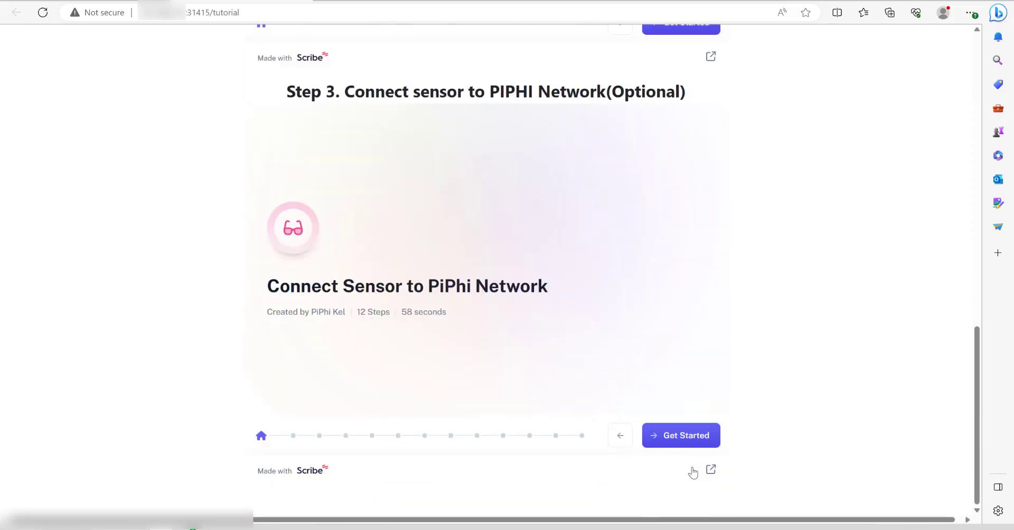
click(685, 439)
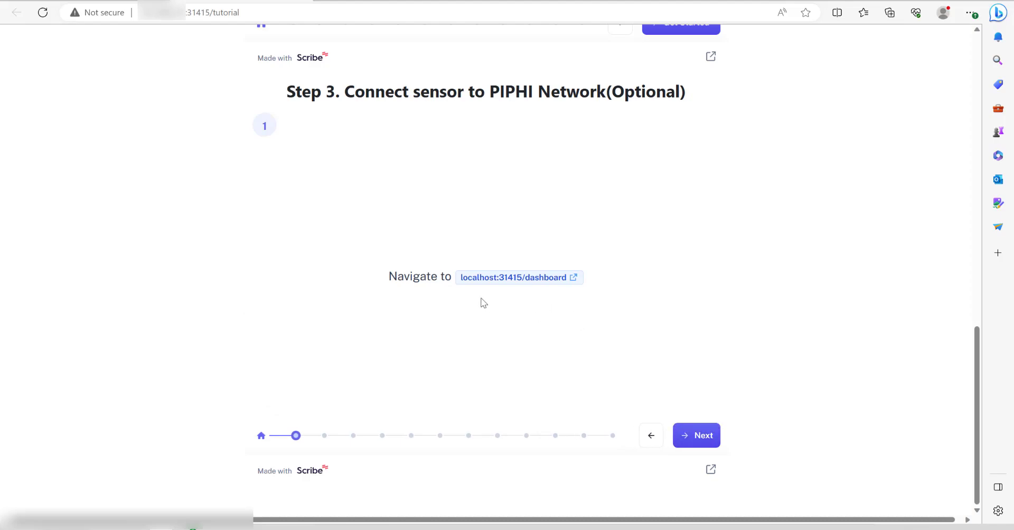
click(703, 443)
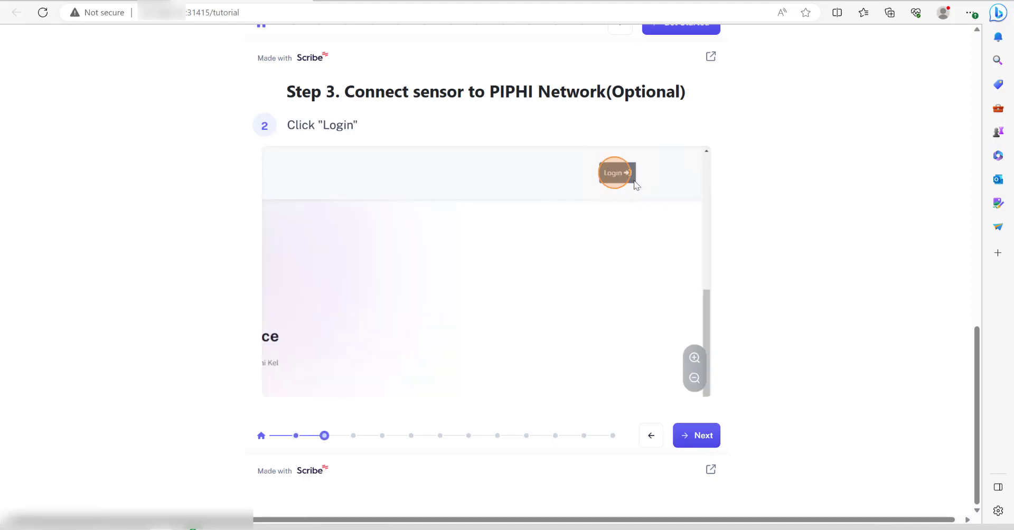
click(702, 441)
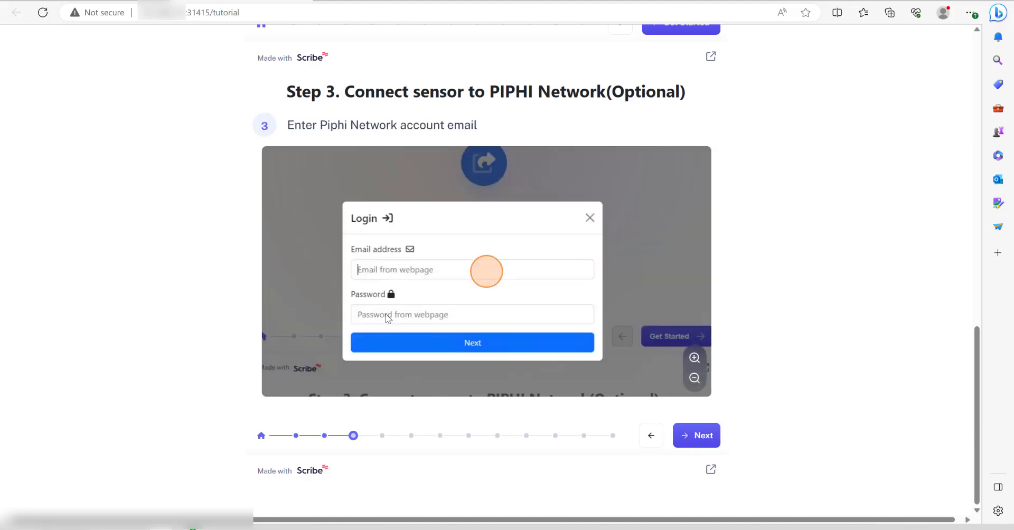
double_click(707, 442)
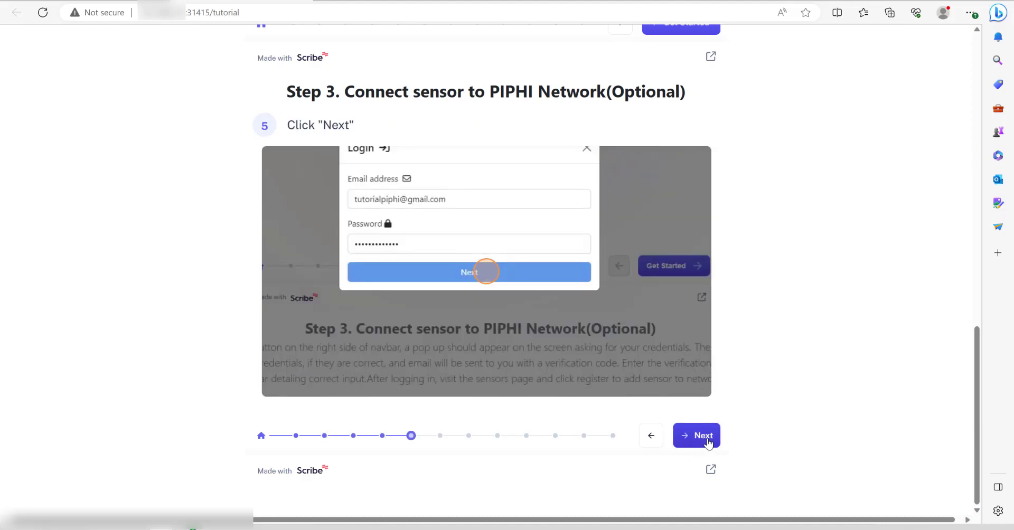
click(706, 441)
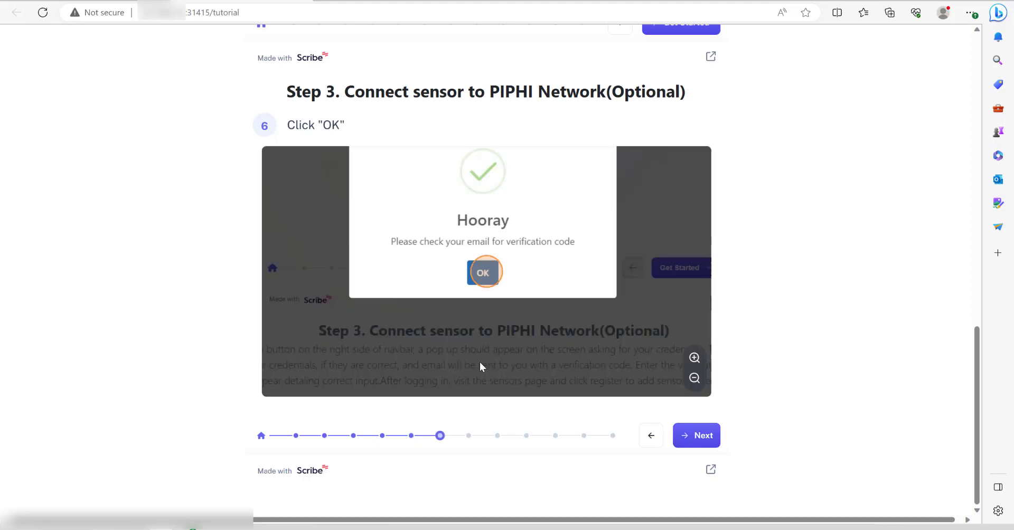
key(Right)
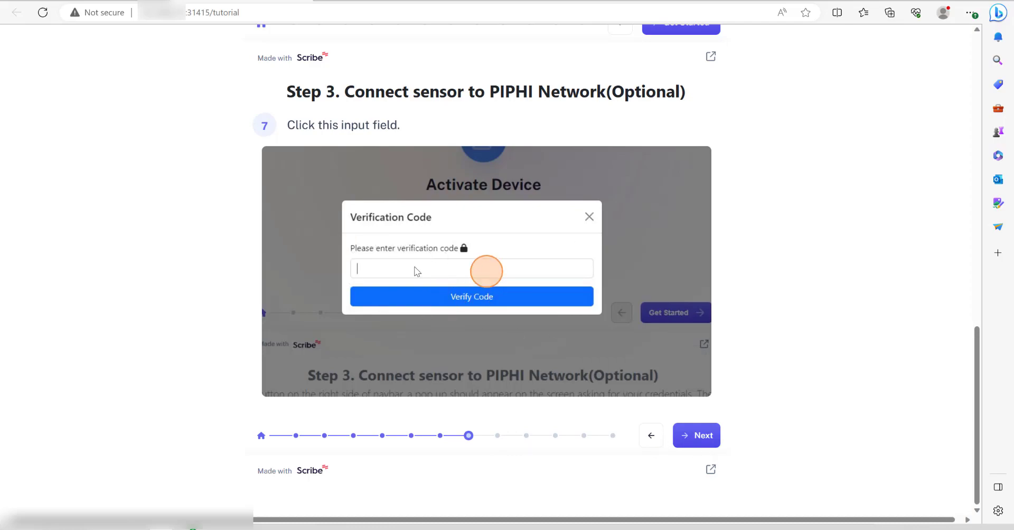
click(691, 441)
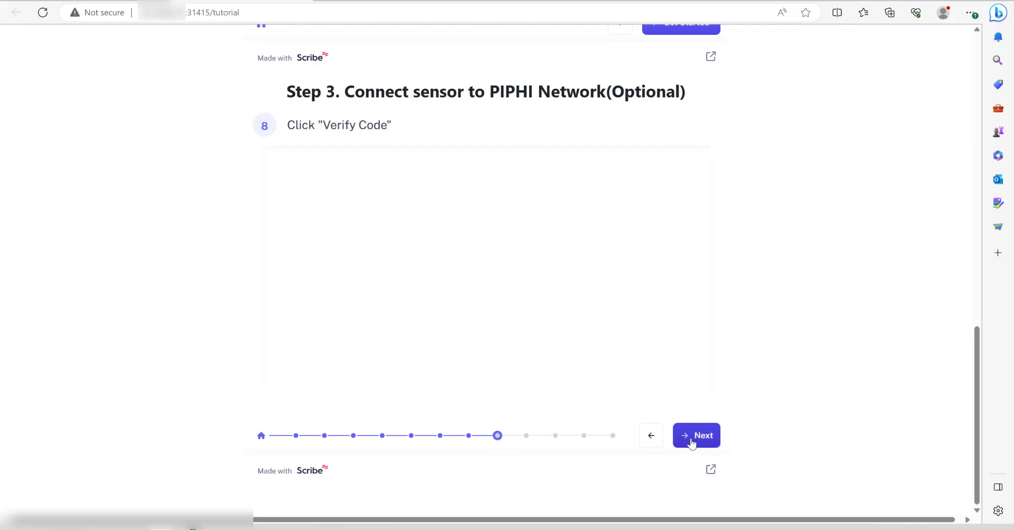
double_click(691, 440)
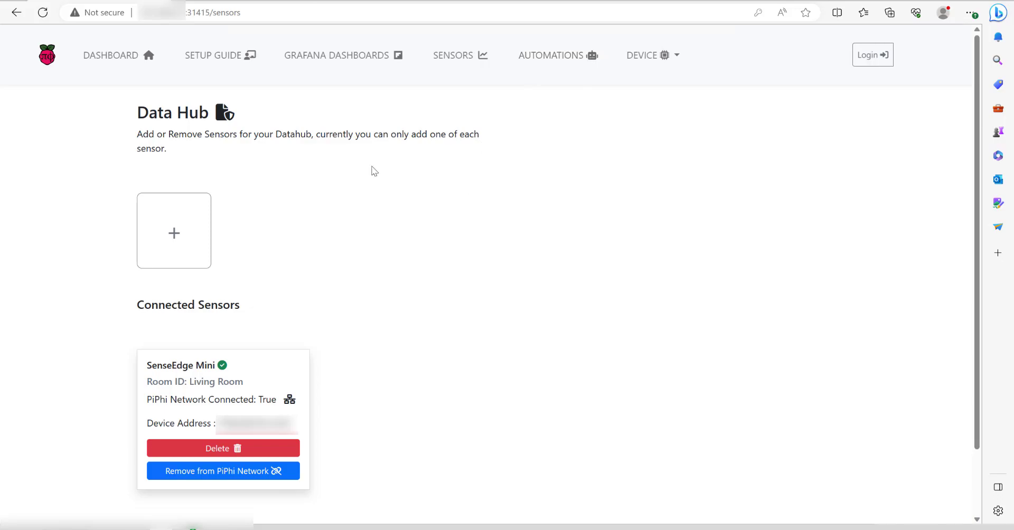
View the dashboard's Device Activated and GPS Lock status, 2204 packets sent, 0 failed, and the live sensor charts
click(113, 57)
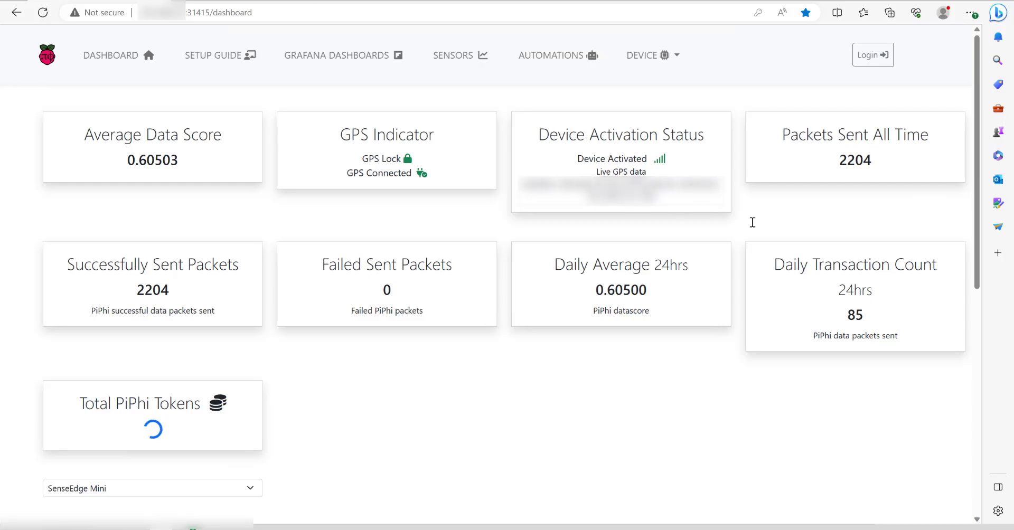
scroll(972, 333, down, 10)
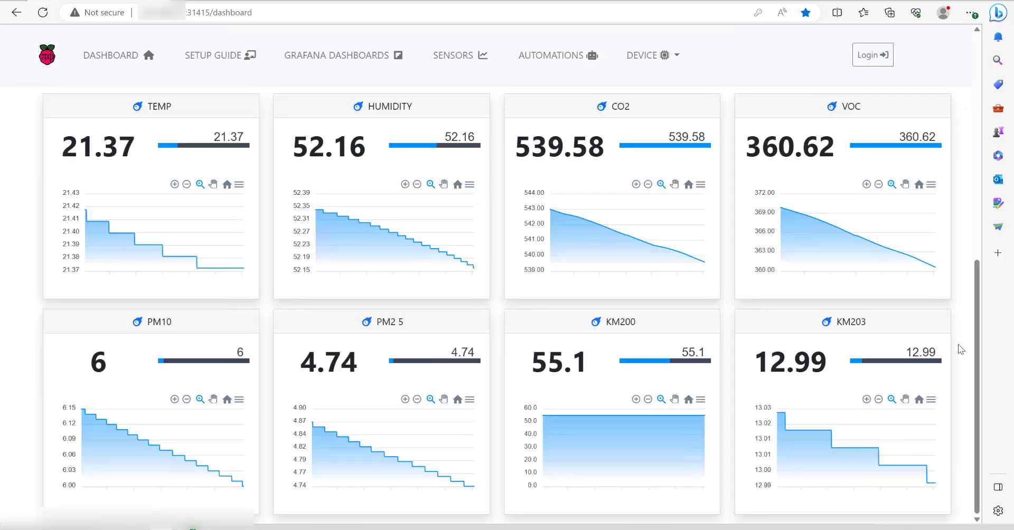